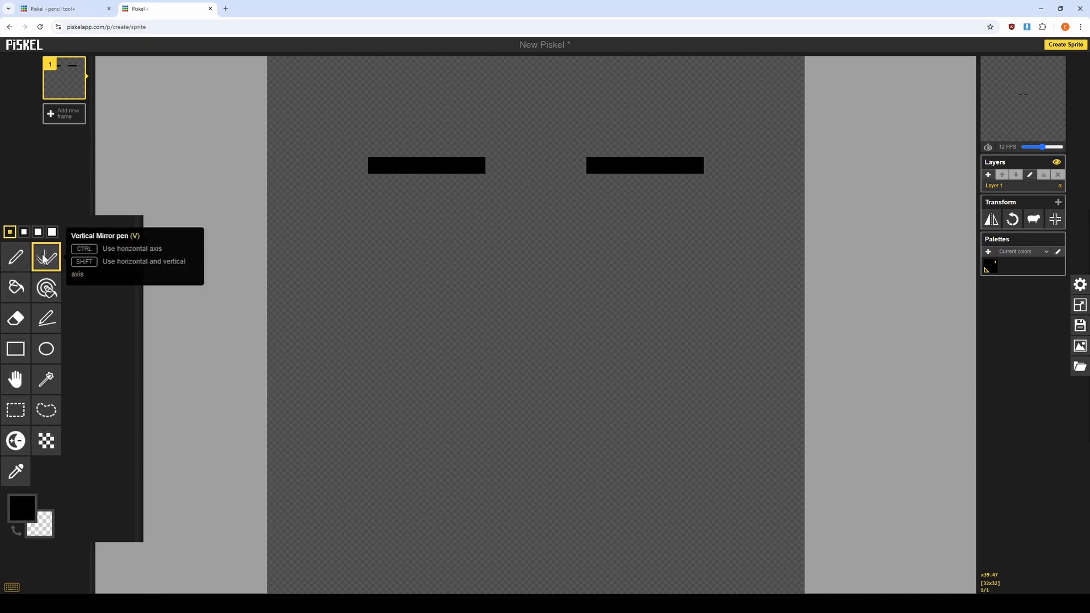
# Draw a mirrored stroke with the Vertical Mirror pen, then undo the last two strokes.
pyautogui.moveTo(464, 175)
pyautogui.mouseDown()
pyautogui.moveTo(459, 216)
pyautogui.moveTo(418, 249)
pyautogui.moveTo(326, 241)
pyautogui.mouseUp()
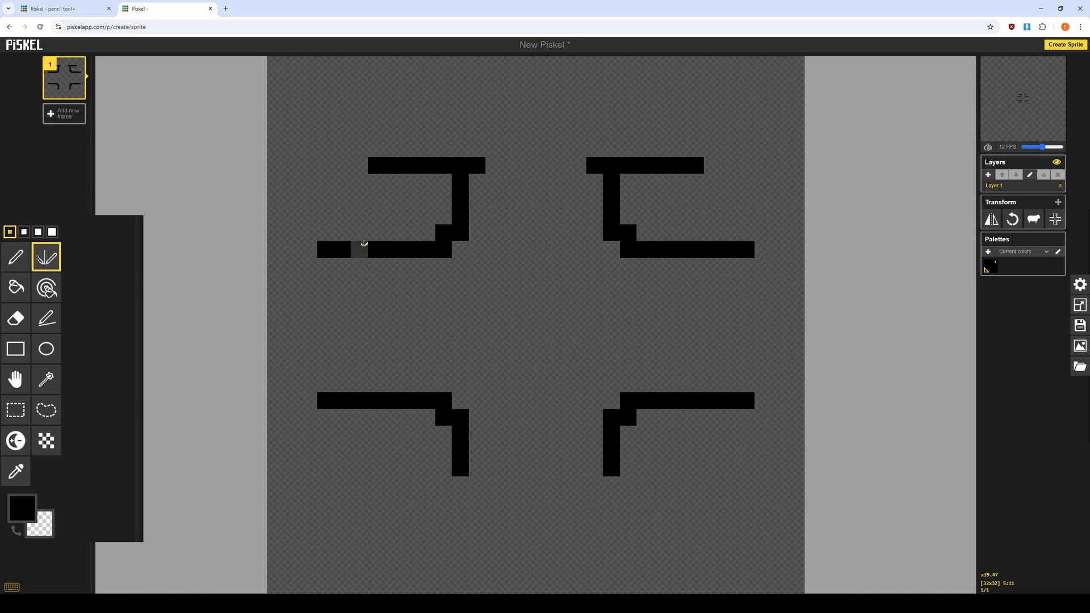
pyautogui.hotkey('ctrl', 'z')
pyautogui.hotkey('ctrl', 'z')
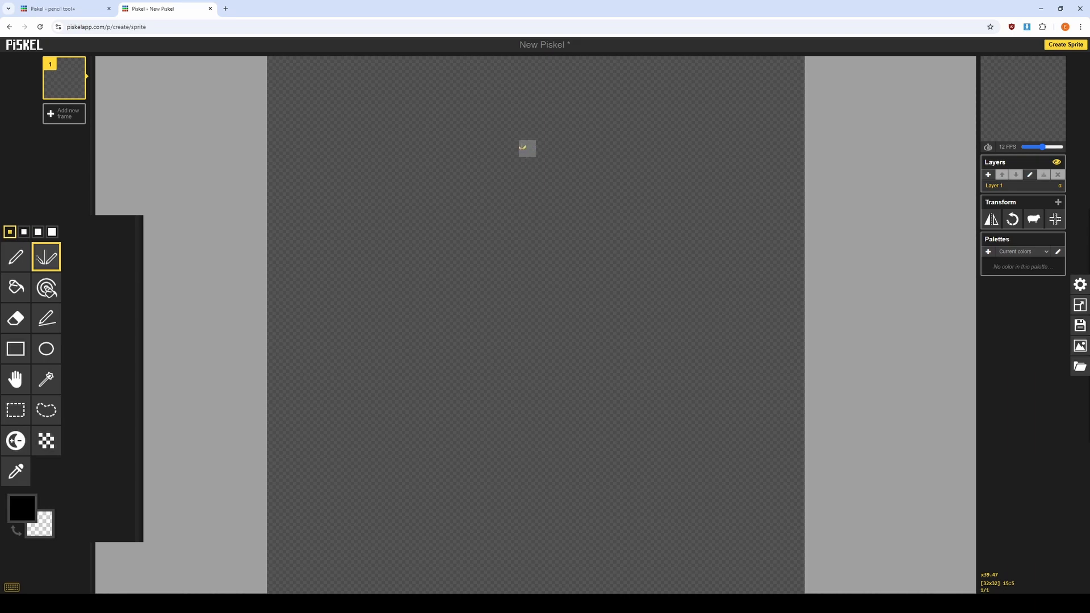
# Draw a symmetrical bottle outline with the Vertical Mirror pen, erasing stray pixels inside it.
pyautogui.click(523, 148)
pyautogui.moveTo(511, 165)
pyautogui.mouseDown()
pyautogui.moveTo(488, 278)
pyautogui.moveTo(516, 229)
pyautogui.moveTo(472, 322)
pyautogui.moveTo(451, 482)
pyautogui.moveTo(430, 472)
pyautogui.moveTo(463, 494)
pyautogui.moveTo(544, 501)
pyautogui.mouseUp()
pyautogui.rightClick(511, 233)
pyautogui.rightClick(443, 474)
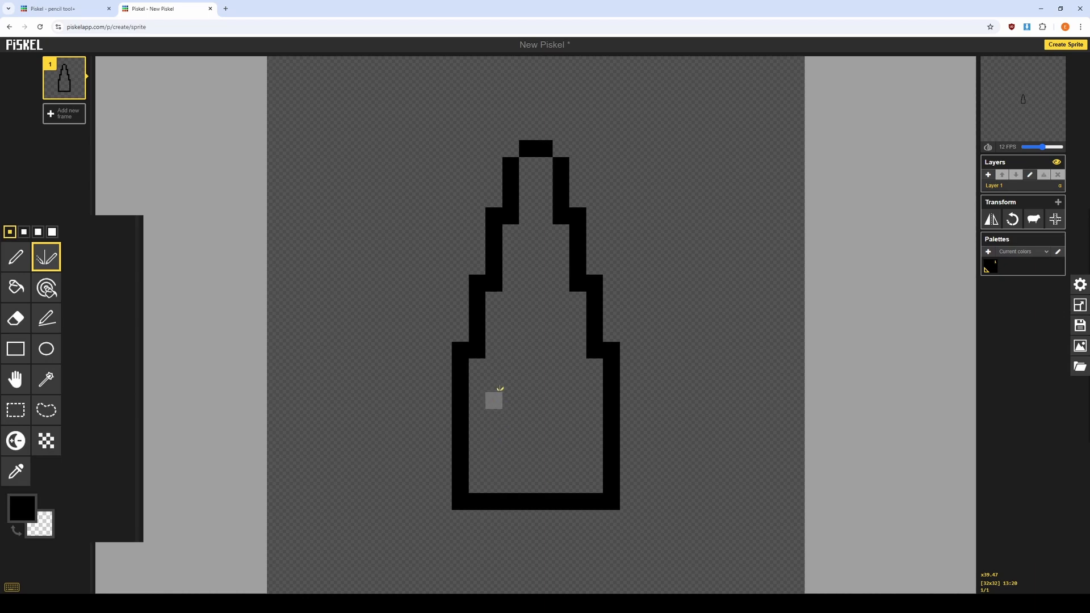
# Erase and redraw pixels to reshape the bottle's shoulders and neck symmetrically.
pyautogui.rightClick(478, 350)
pyautogui.moveTo(461, 309); pyautogui.dragTo(460, 348)
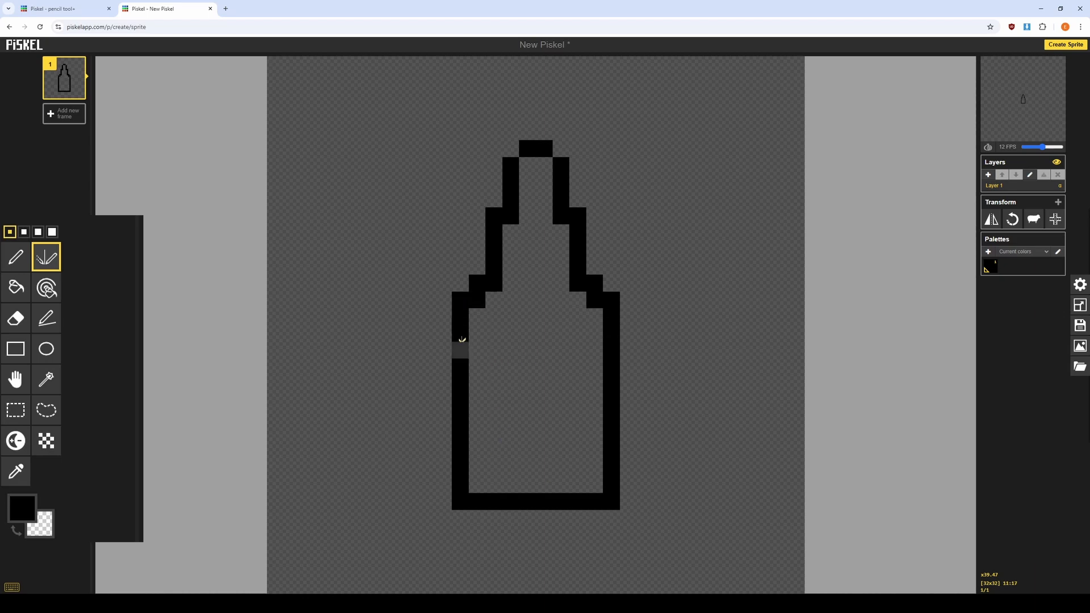
pyautogui.click(477, 300)
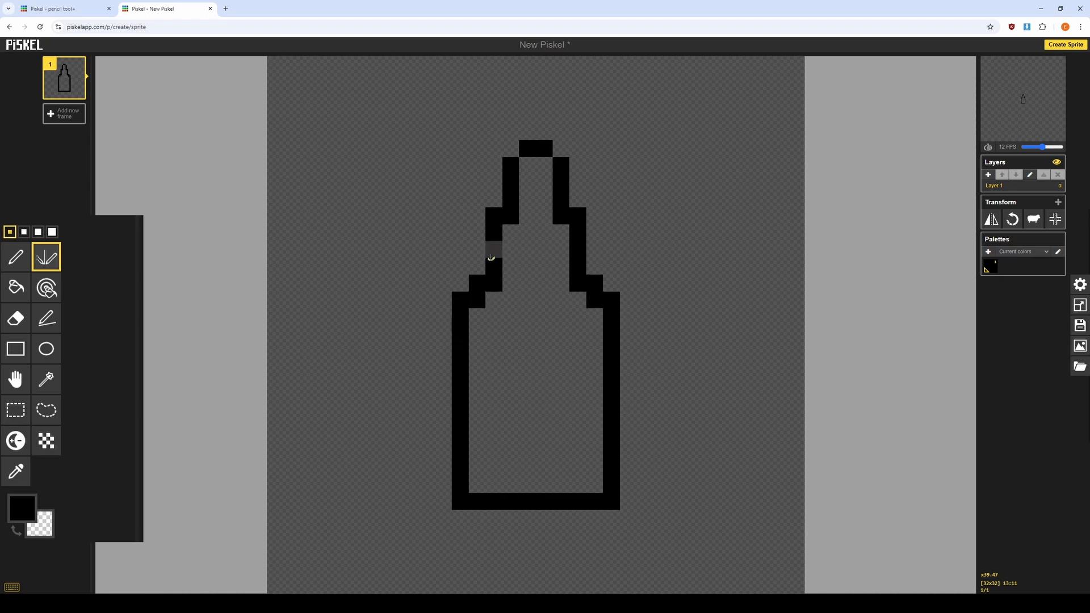
pyautogui.rightClick(495, 267)
pyautogui.rightClick(491, 250)
pyautogui.moveTo(490, 253); pyautogui.dragTo(490, 263)
pyautogui.rightClick(491, 264)
pyautogui.click(479, 262)
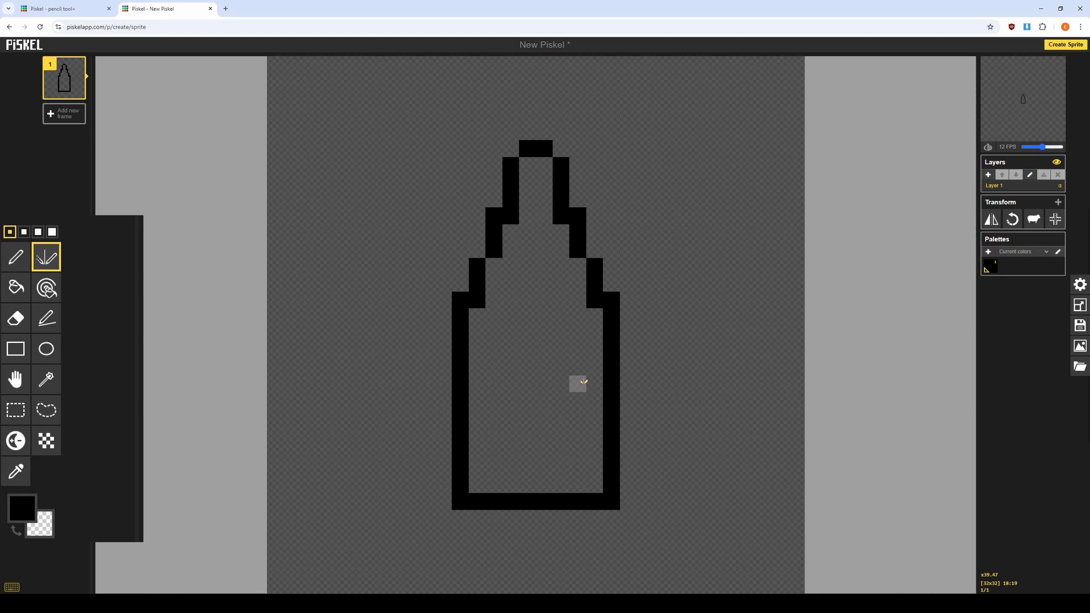
# Select the whole bottle with the Rectangle selection tool, then clear the selection.
pyautogui.click(15, 410)
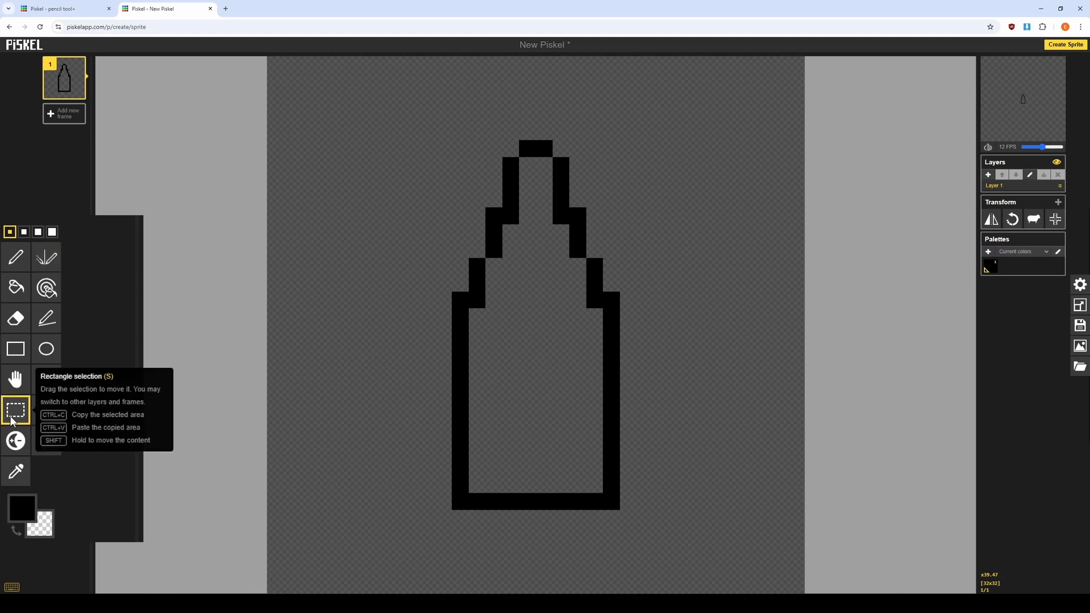
pyautogui.moveTo(438, 126); pyautogui.dragTo(627, 523)
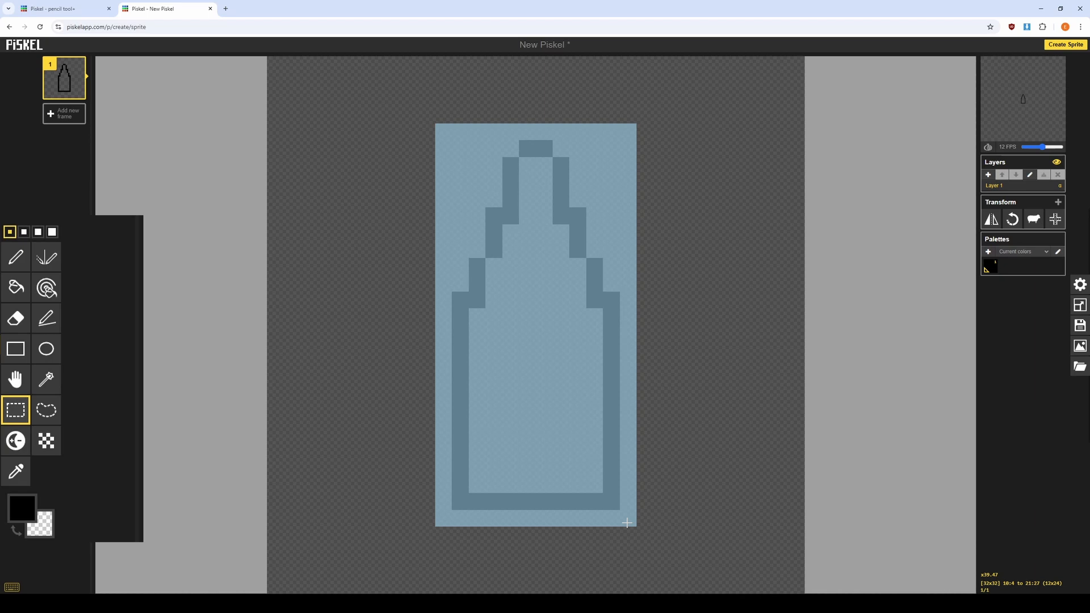
pyautogui.click(366, 236)
# Scribble freehand pencil strokes across the upper-left part of the canvas.
pyautogui.click(15, 257)
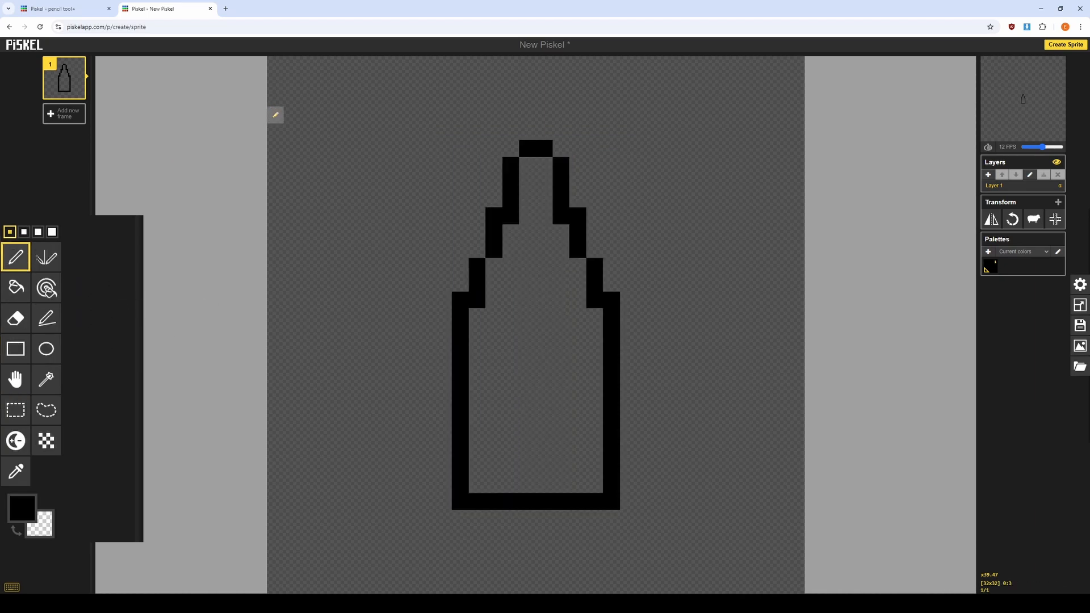
pyautogui.moveTo(363, 81); pyautogui.dragTo(275, 99)
pyautogui.moveTo(276, 182)
pyautogui.mouseDown()
pyautogui.moveTo(372, 211)
pyautogui.moveTo(427, 163)
pyautogui.moveTo(412, 104)
pyautogui.moveTo(366, 80)
pyautogui.mouseUp()
pyautogui.moveTo(276, 211)
pyautogui.mouseDown()
pyautogui.moveTo(337, 277)
pyautogui.moveTo(336, 222)
pyautogui.moveTo(376, 223)
pyautogui.moveTo(421, 246)
pyautogui.moveTo(433, 203)
pyautogui.mouseUp()
pyautogui.moveTo(426, 97)
pyautogui.mouseDown()
pyautogui.moveTo(513, 117)
pyautogui.moveTo(442, 134)
pyautogui.mouseUp()
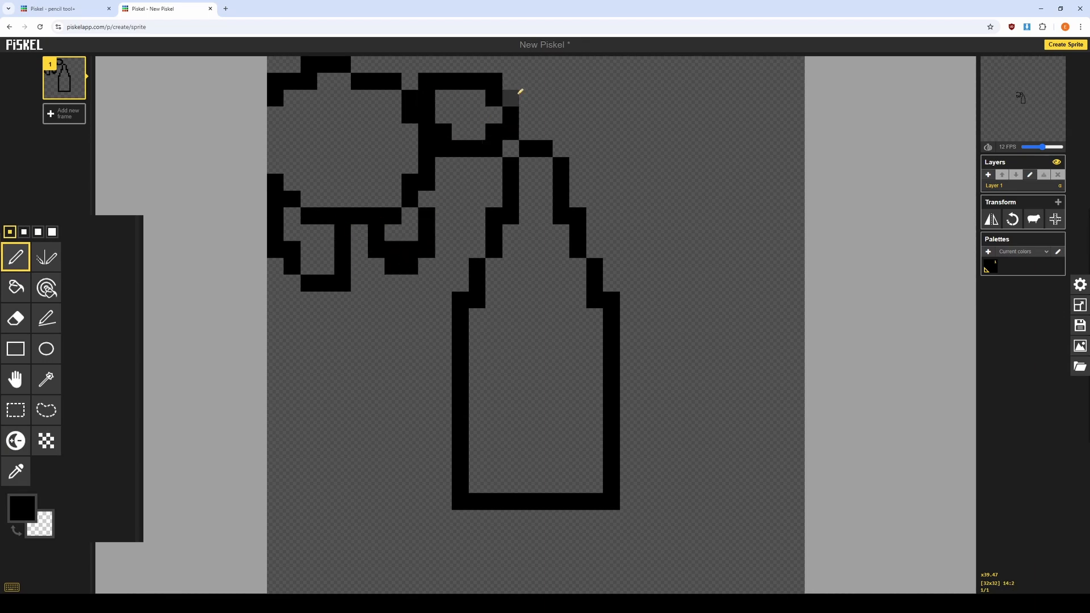
pyautogui.moveTo(520, 91)
pyautogui.mouseDown()
pyautogui.moveTo(526, 116)
pyautogui.moveTo(550, 122)
pyautogui.moveTo(477, 66)
pyautogui.mouseUp()
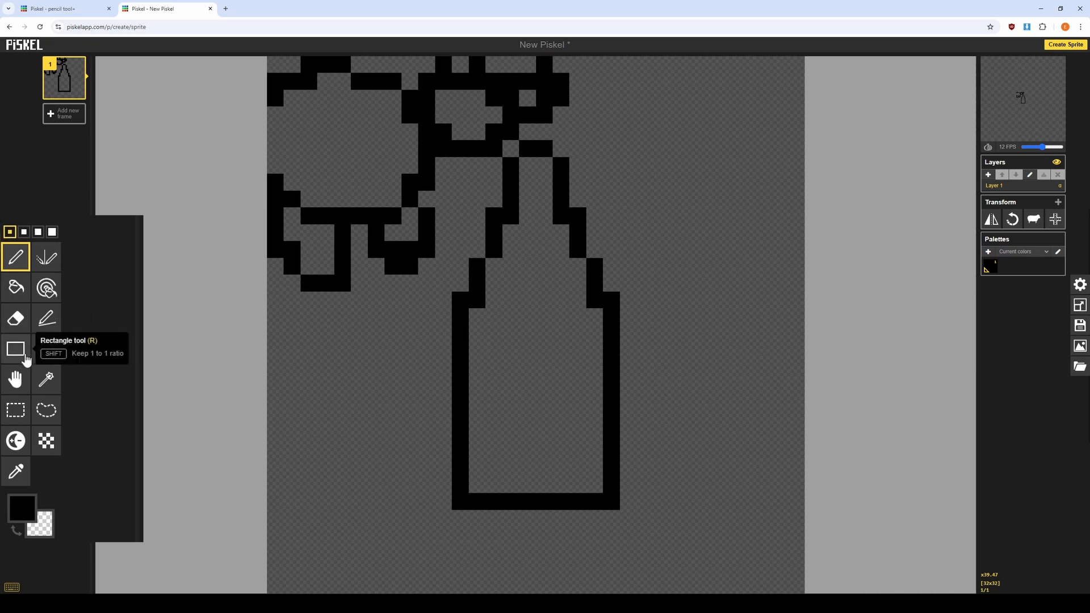
# Erase the bottle with the eraser at the largest pen size.
pyautogui.click(16, 318)
pyautogui.click(52, 232)
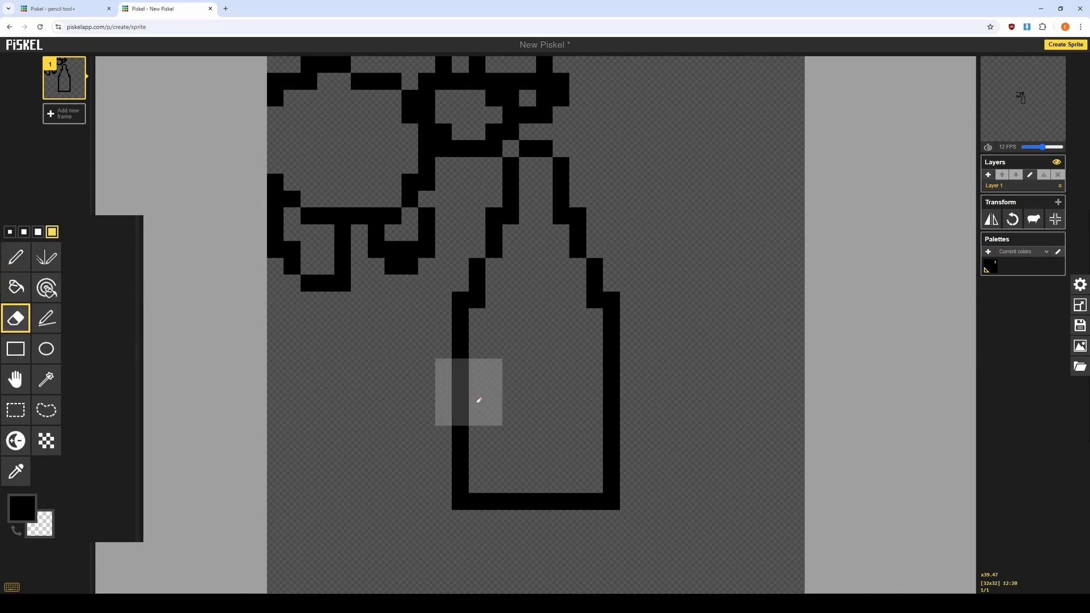
pyautogui.moveTo(479, 400)
pyautogui.mouseDown()
pyautogui.moveTo(496, 527)
pyautogui.moveTo(579, 540)
pyautogui.moveTo(591, 527)
pyautogui.moveTo(609, 315)
pyautogui.moveTo(582, 214)
pyautogui.moveTo(553, 241)
pyautogui.moveTo(527, 214)
pyautogui.moveTo(554, 173)
pyautogui.mouseUp()
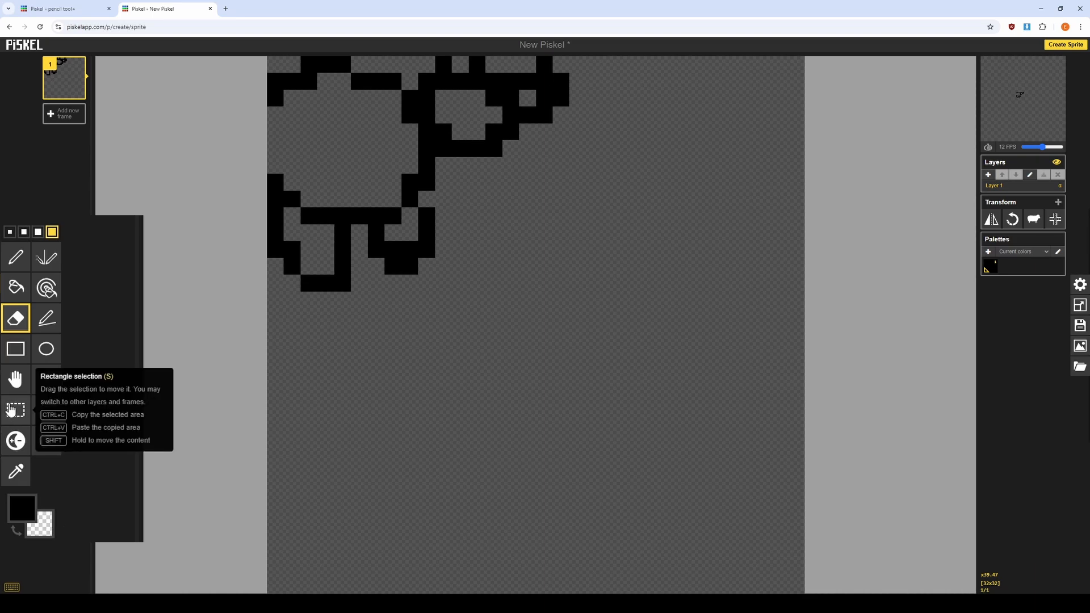
# Select the scribbles with the Rectangle selection tool at the smallest pen size and move them to the canvas centre.
pyautogui.click(12, 409)
pyautogui.click(9, 232)
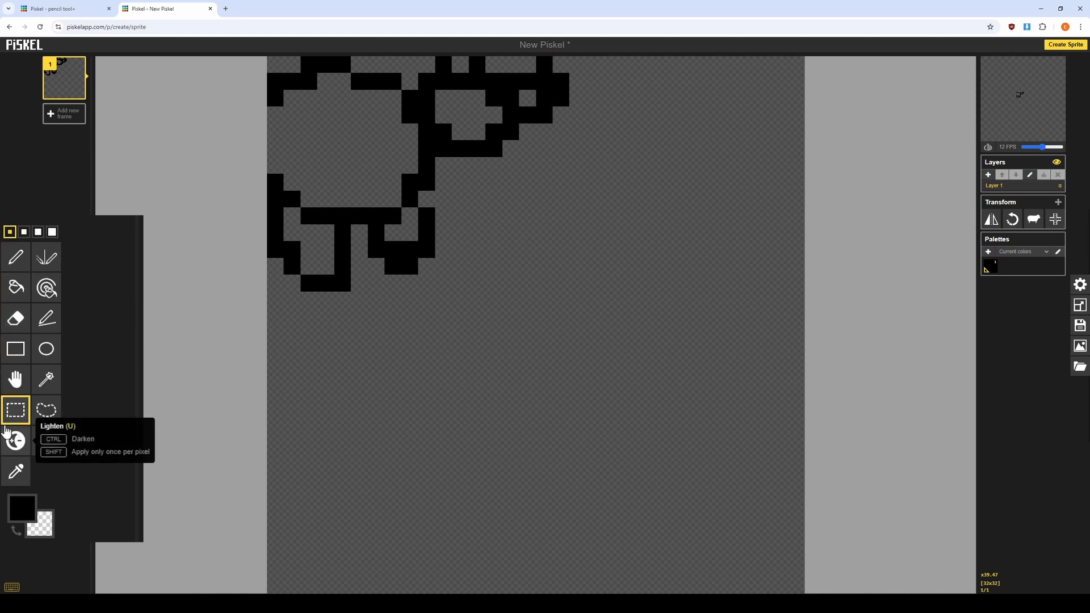
pyautogui.moveTo(272, 61)
pyautogui.mouseDown()
pyautogui.moveTo(540, 248)
pyautogui.moveTo(565, 279)
pyautogui.mouseUp()
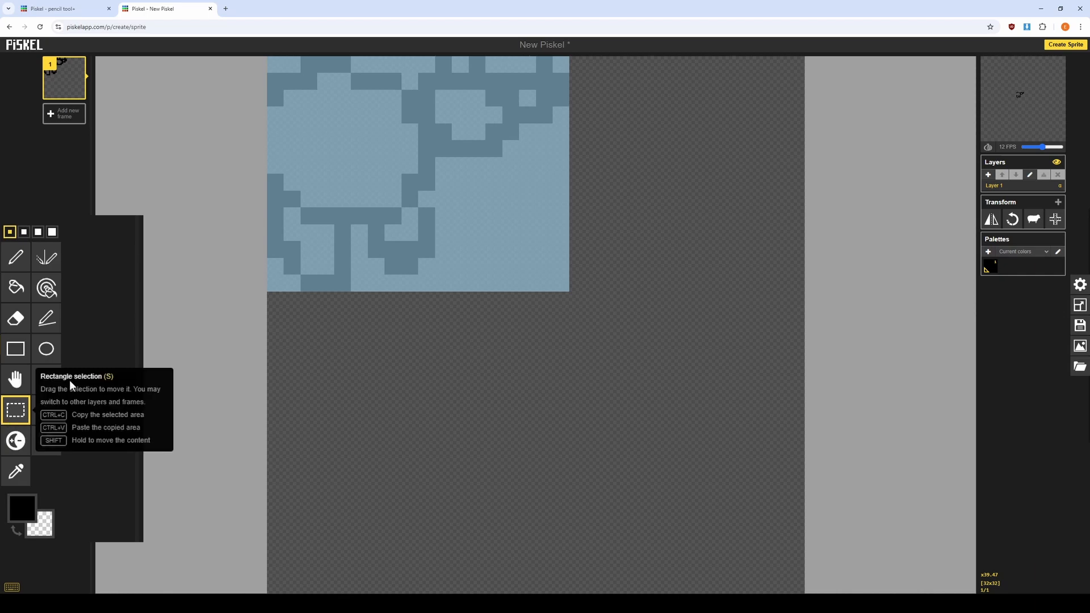
pyautogui.moveTo(415, 203)
pyautogui.mouseDown()
pyautogui.moveTo(521, 354)
pyautogui.moveTo(519, 337)
pyautogui.moveTo(547, 320)
pyautogui.mouseUp()
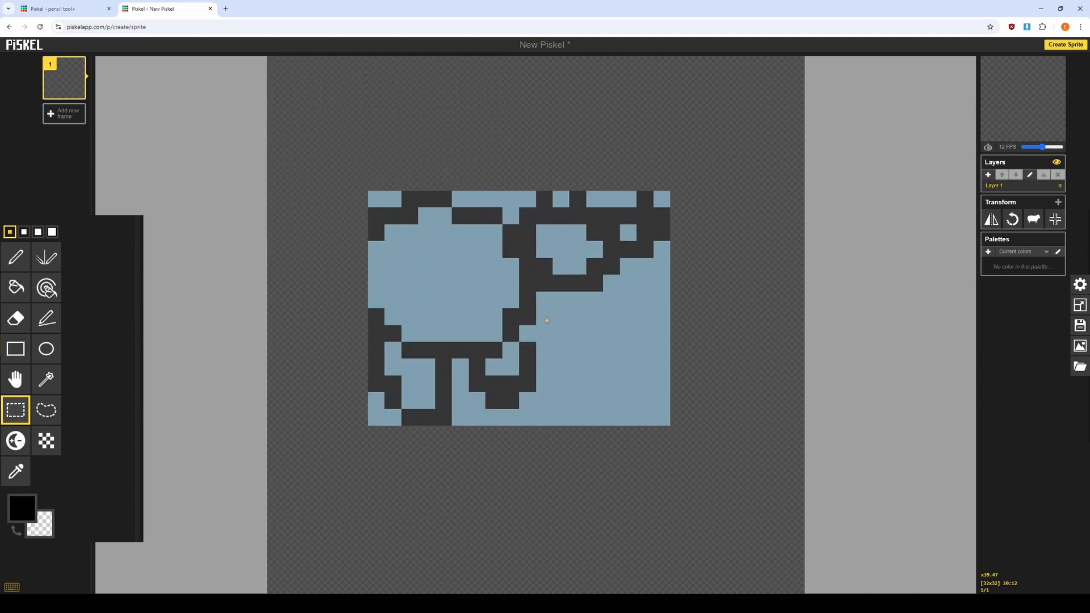
pyautogui.click(733, 309)
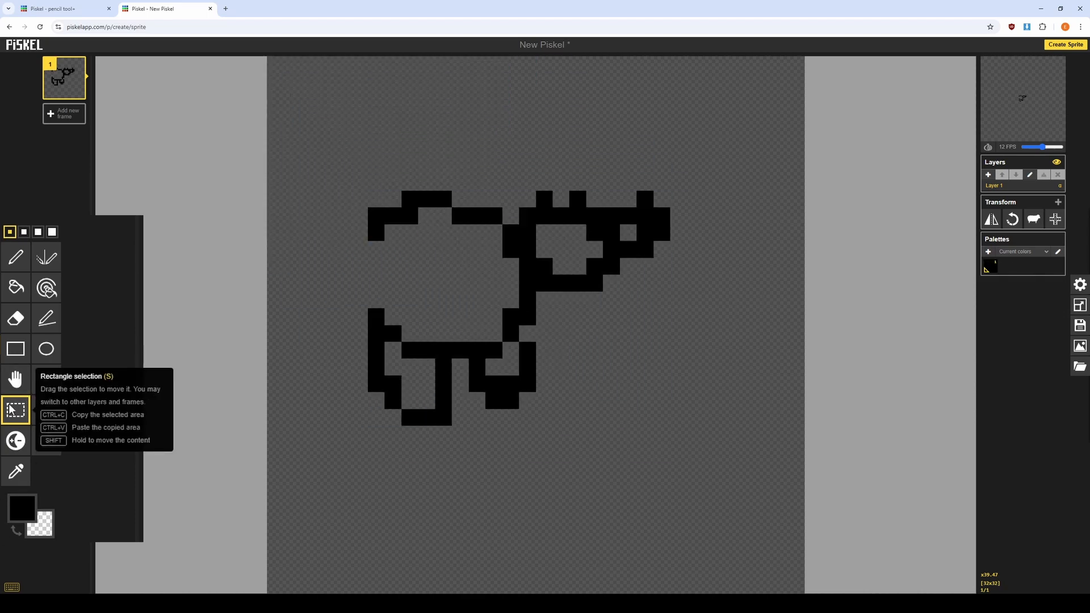
# Select the scribbles and paste a copy of them onto the canvas.
pyautogui.moveTo(325, 165); pyautogui.dragTo(694, 424)
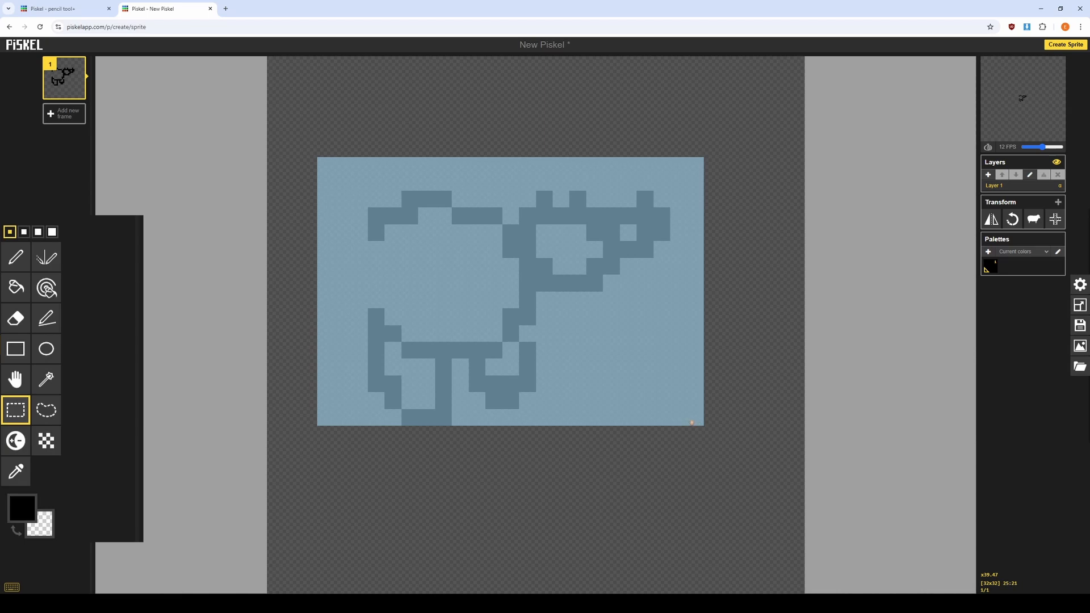
pyautogui.moveTo(582, 260)
pyautogui.mouseDown()
pyautogui.moveTo(667, 444)
pyautogui.moveTo(631, 431)
pyautogui.moveTo(717, 421)
pyautogui.moveTo(446, 316)
pyautogui.moveTo(400, 329)
pyautogui.mouseUp()
pyautogui.hotkey('ctrl', 'v')
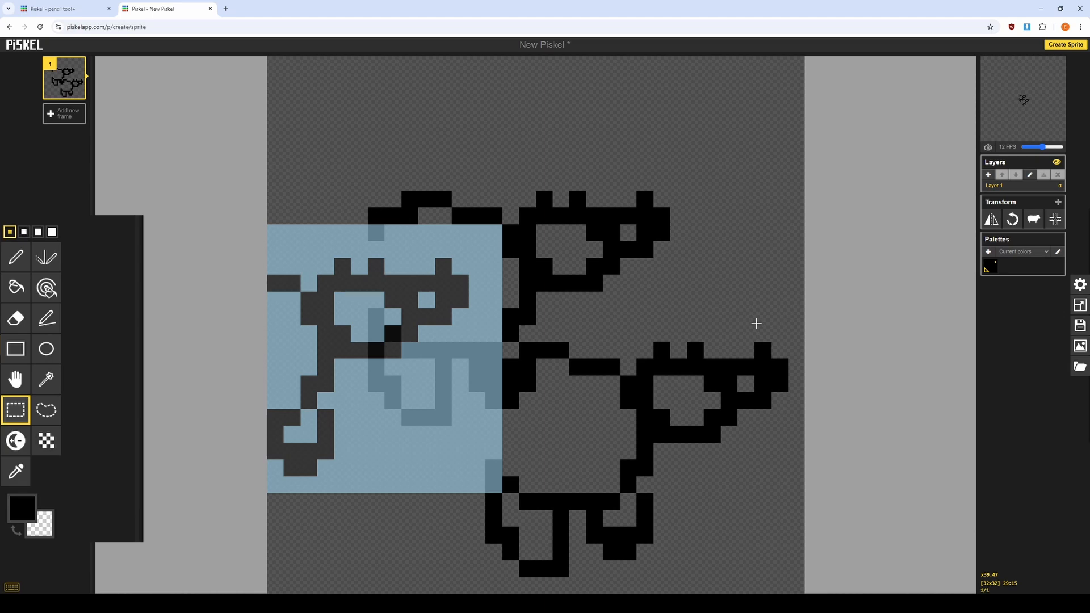
pyautogui.click(756, 323)
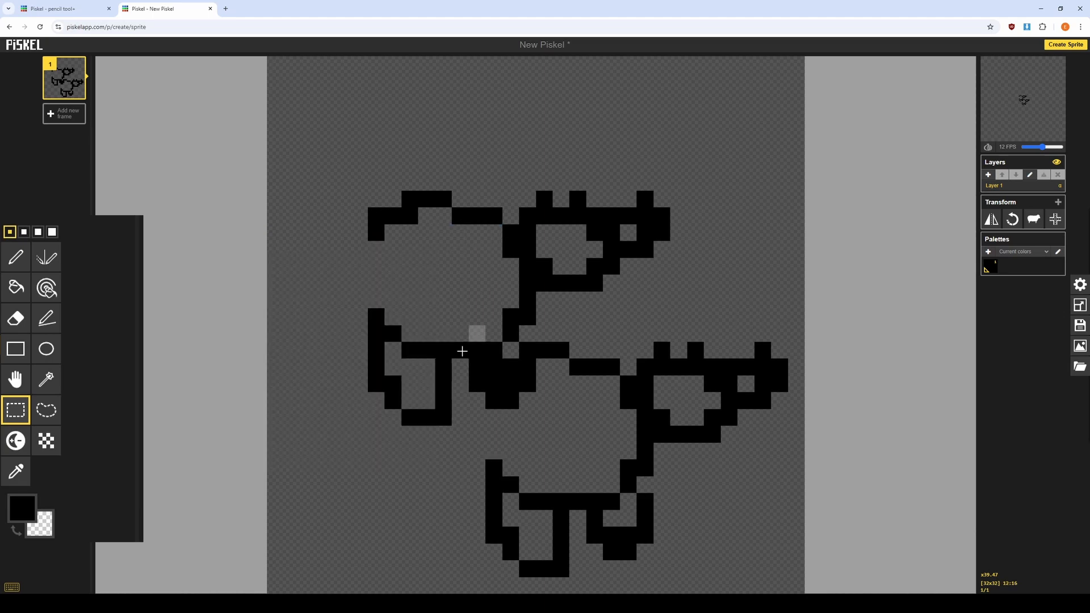
# Select the entire drawing and delete it.
pyautogui.moveTo(287, 180)
pyautogui.mouseDown()
pyautogui.moveTo(783, 526)
pyautogui.moveTo(789, 580)
pyautogui.moveTo(802, 580)
pyautogui.mouseUp()
pyautogui.press('Delete')
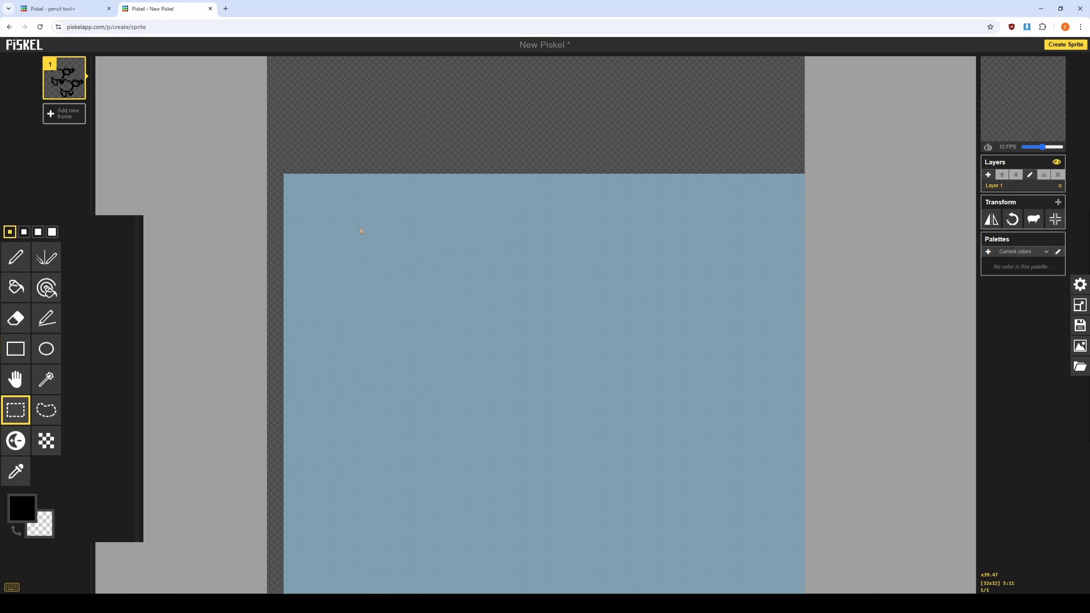
pyautogui.click(368, 135)
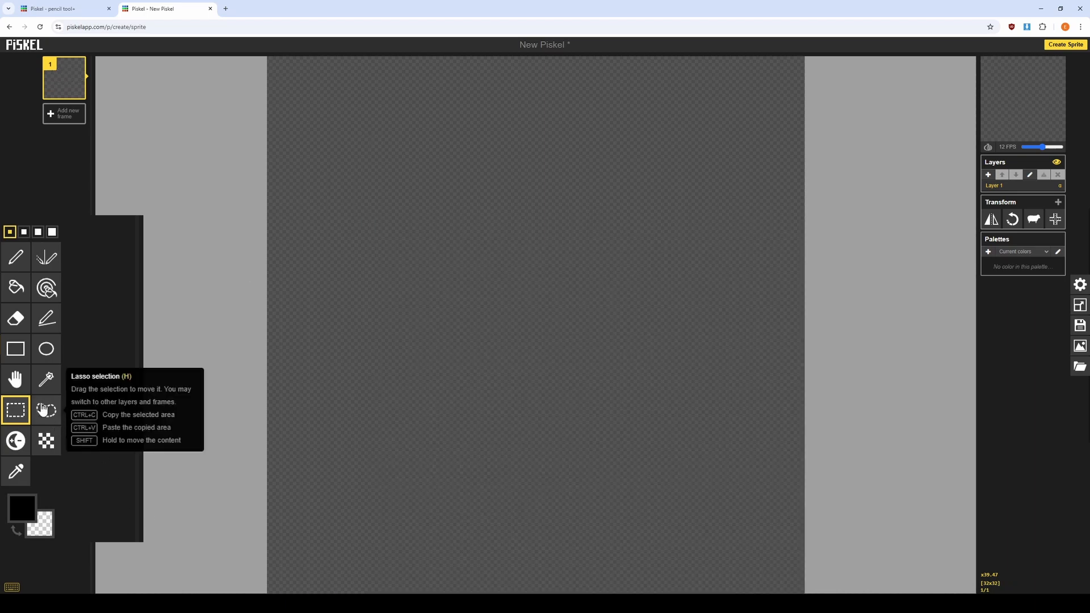
# Draw a freeform selection with the Lasso selection tool.
pyautogui.click(42, 409)
pyautogui.moveTo(562, 233)
pyautogui.mouseDown()
pyautogui.moveTo(416, 445)
pyautogui.moveTo(767, 169)
pyautogui.moveTo(630, 231)
pyautogui.moveTo(428, 80)
pyautogui.moveTo(287, 209)
pyautogui.moveTo(290, 280)
pyautogui.mouseUp()
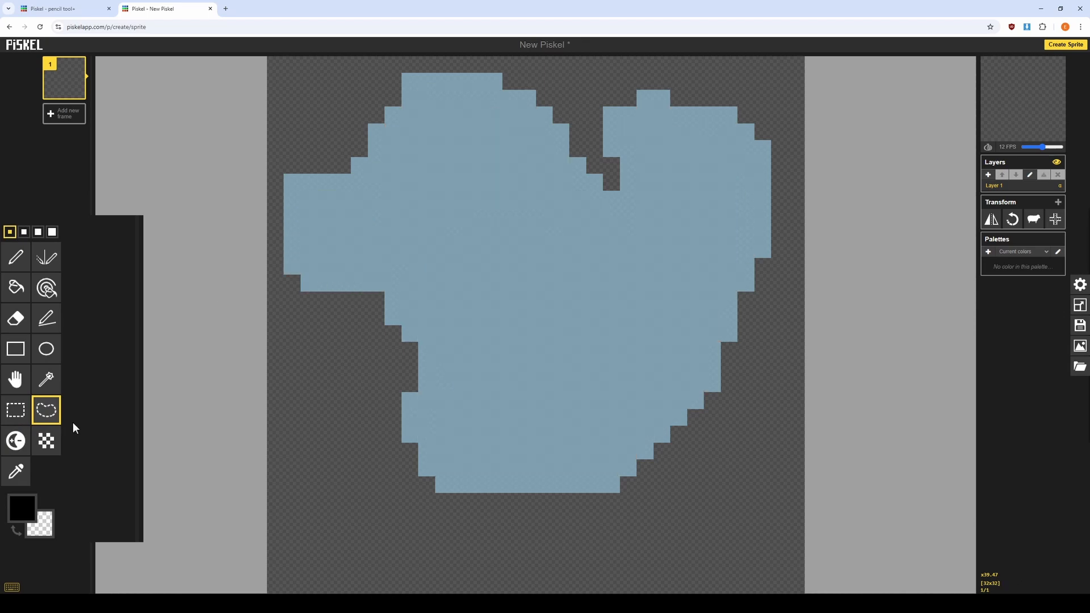
pyautogui.click(15, 410)
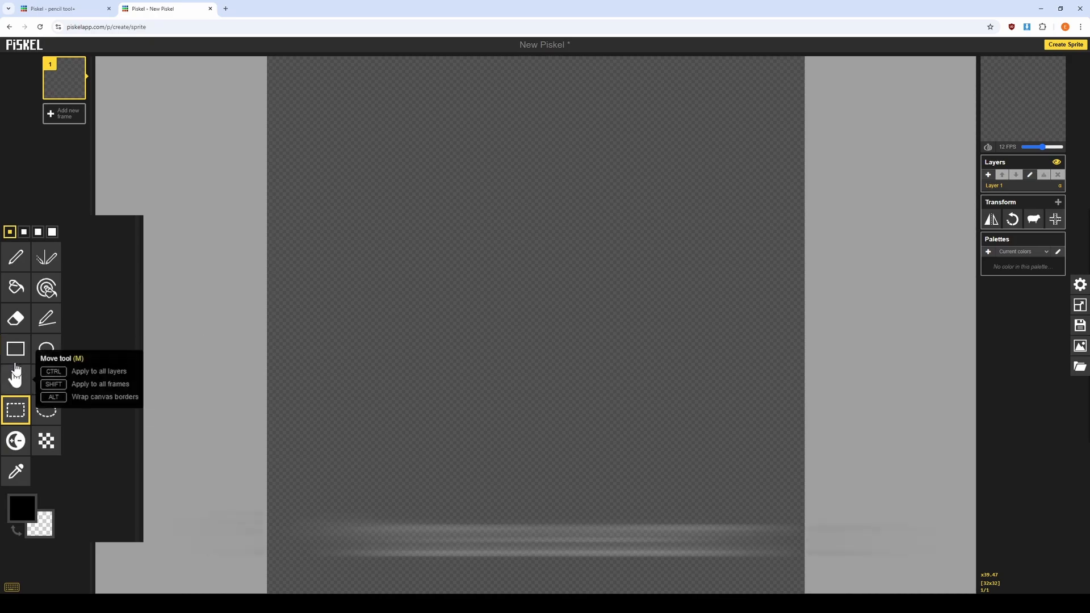
# Draw a mug-like outline with the pencil in the middle of the canvas.
pyautogui.click(15, 257)
pyautogui.moveTo(544, 181)
pyautogui.mouseDown()
pyautogui.moveTo(431, 248)
pyautogui.moveTo(497, 387)
pyautogui.moveTo(629, 305)
pyautogui.moveTo(554, 185)
pyautogui.mouseUp()
pyautogui.moveTo(477, 182)
pyautogui.mouseDown()
pyautogui.moveTo(529, 307)
pyautogui.moveTo(574, 207)
pyautogui.mouseUp()
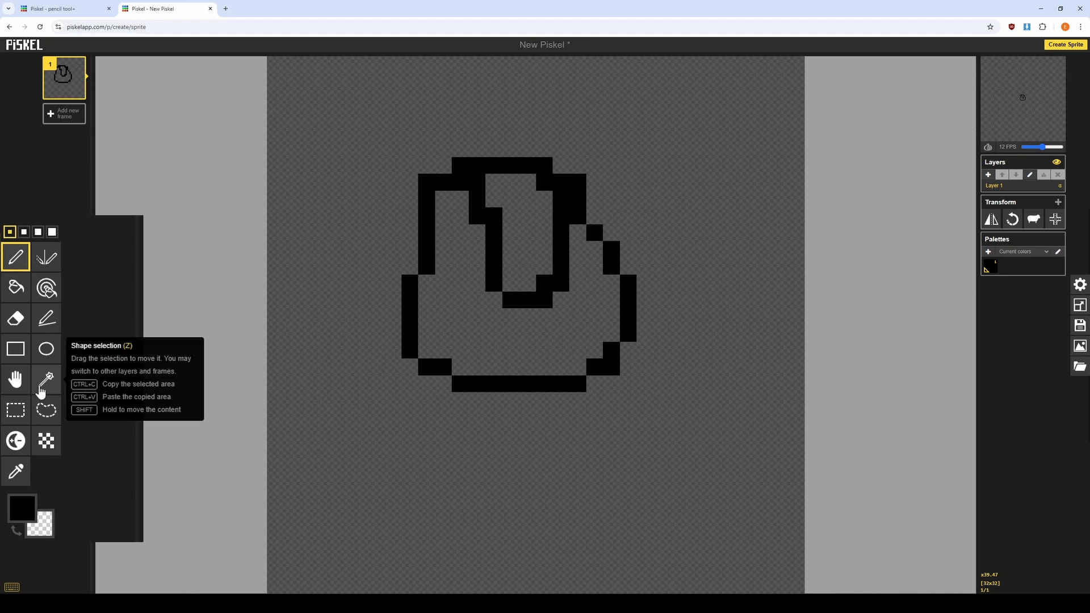
# Select the mug's enclosed interior with the Shape selection tool.
pyautogui.click(45, 390)
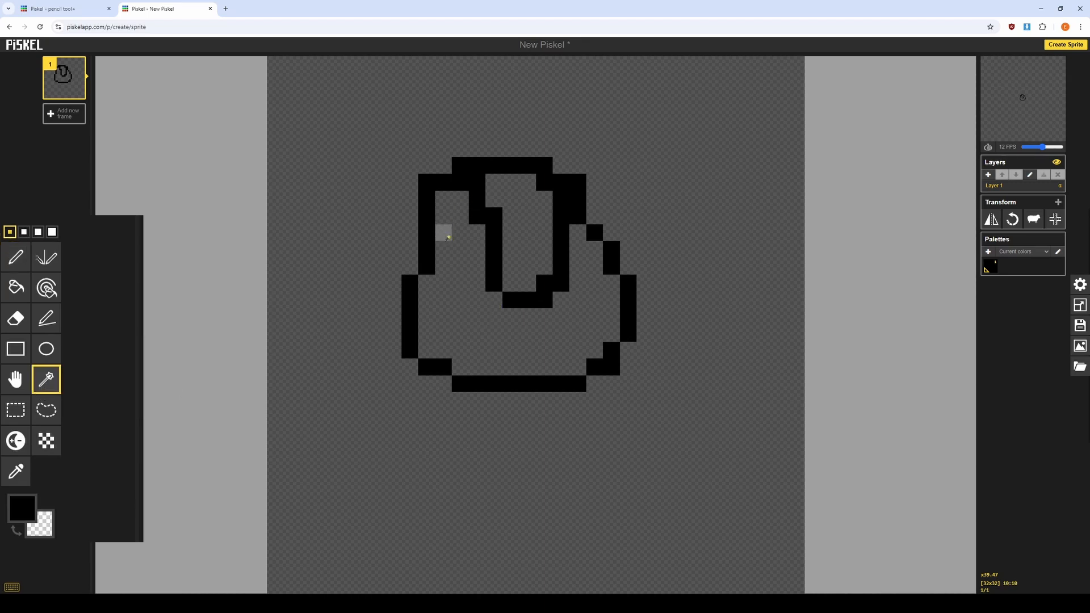
pyautogui.click(566, 321)
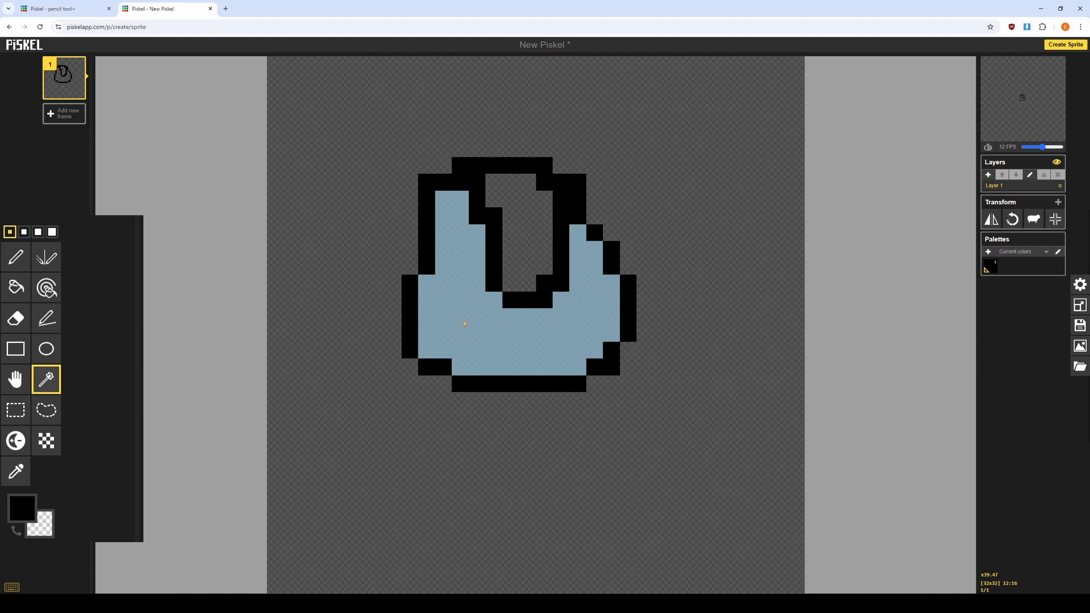
pyautogui.click(526, 214)
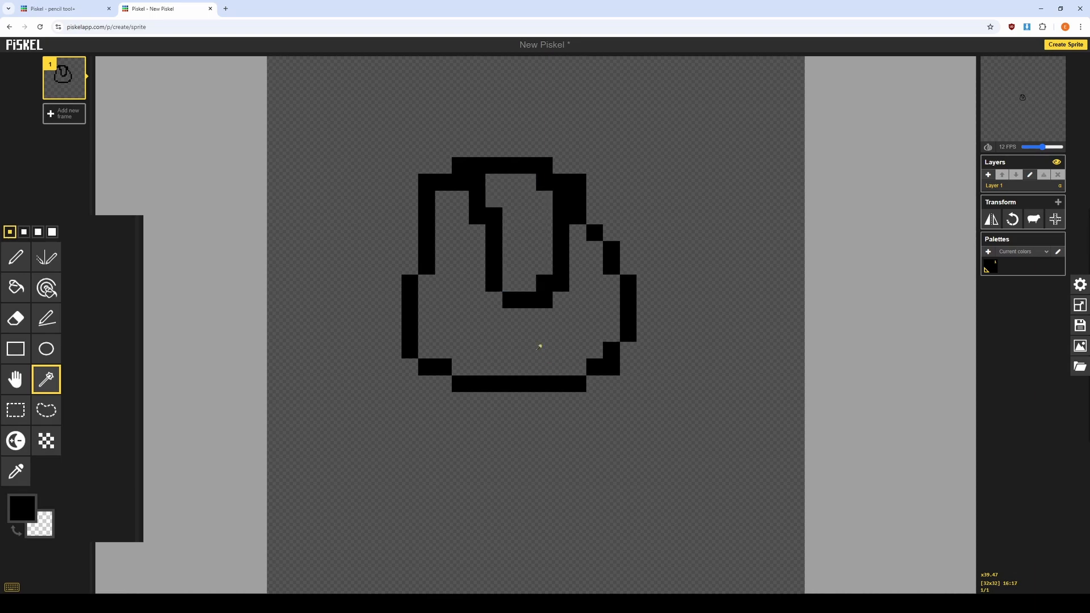
pyautogui.click(580, 323)
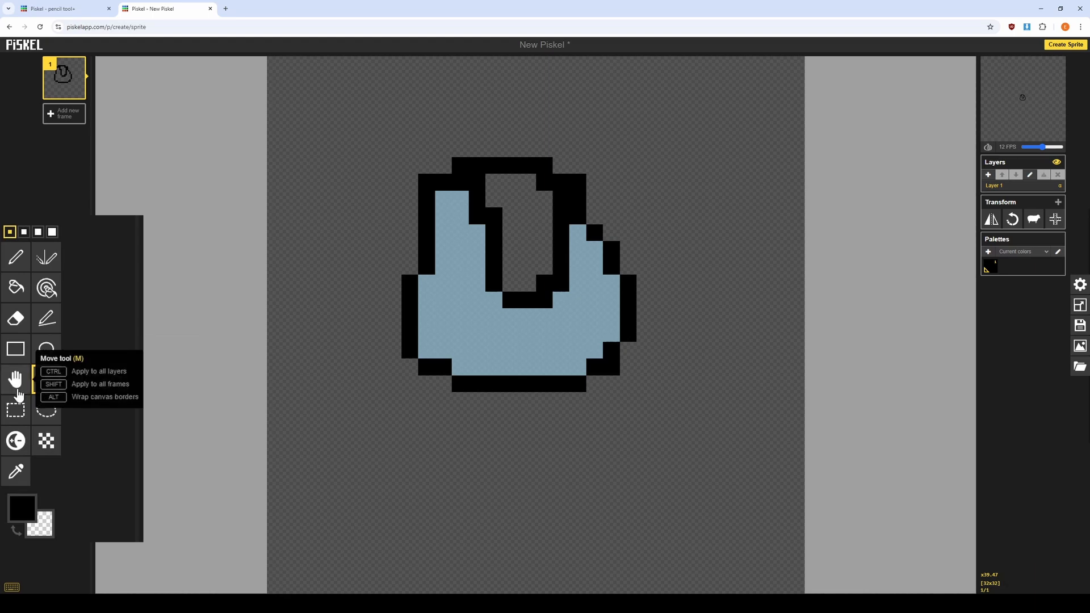
# Move the mug drawing around the canvas with the Move tool.
pyautogui.click(17, 391)
pyautogui.moveTo(568, 369); pyautogui.dragTo(667, 182)
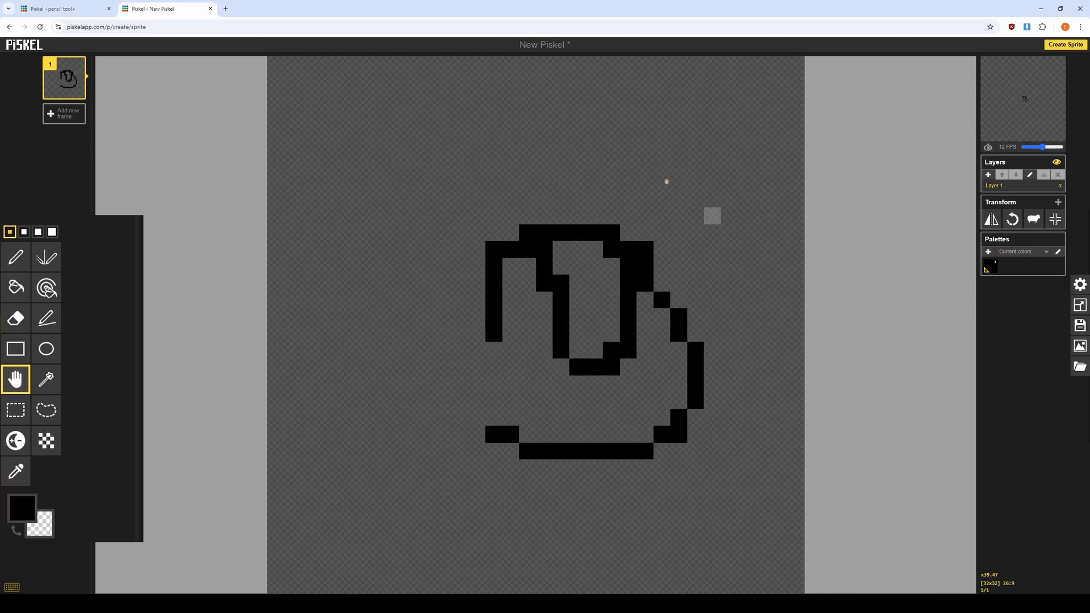
pyautogui.moveTo(696, 331); pyautogui.dragTo(645, 264)
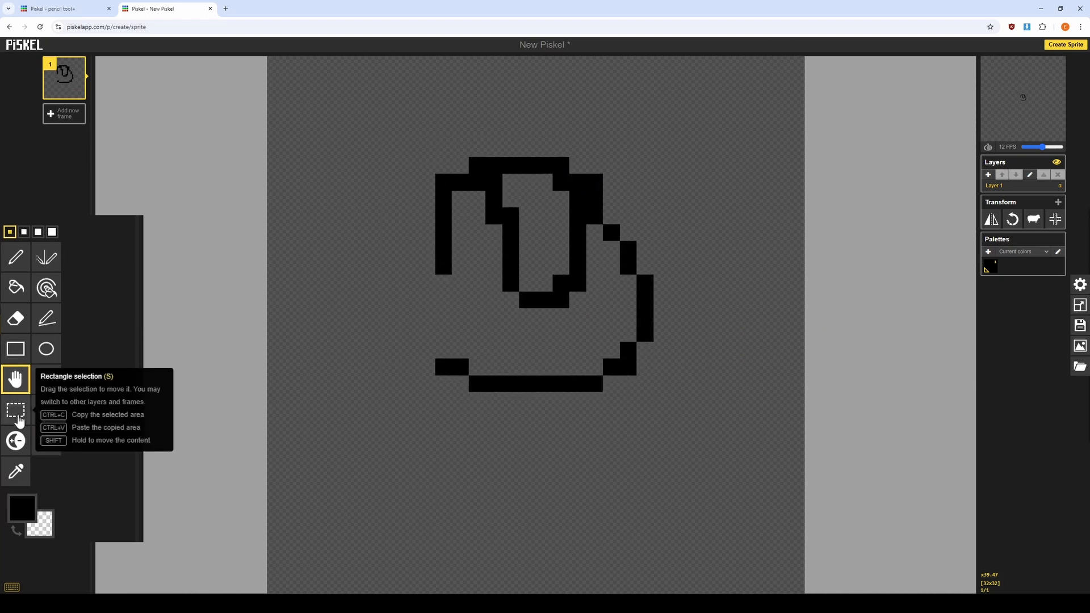
pyautogui.moveTo(594, 383); pyautogui.dragTo(511, 333)
pyautogui.moveTo(406, 269); pyautogui.dragTo(554, 388)
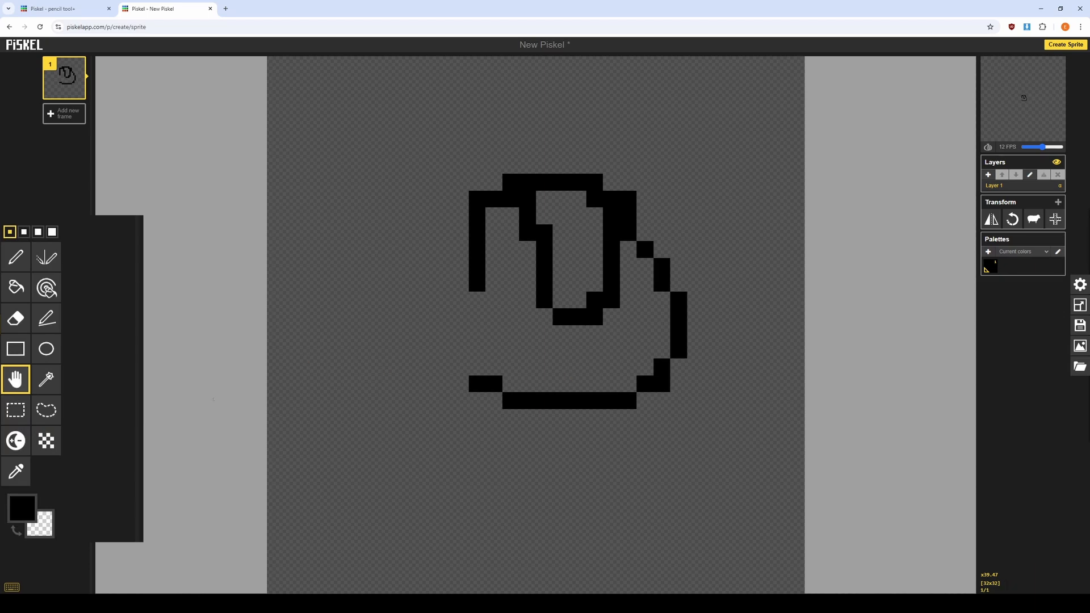
# Erase the mug completely with the eraser at the largest pen size.
pyautogui.click(16, 318)
pyautogui.moveTo(477, 216)
pyautogui.mouseDown()
pyautogui.moveTo(467, 187)
pyautogui.moveTo(478, 359)
pyautogui.mouseUp()
pyautogui.moveTo(528, 106)
pyautogui.mouseDown()
pyautogui.moveTo(557, 109)
pyautogui.moveTo(602, 302)
pyautogui.moveTo(628, 216)
pyautogui.mouseUp()
pyautogui.click(52, 232)
pyautogui.moveTo(593, 181)
pyautogui.mouseDown()
pyautogui.moveTo(628, 256)
pyautogui.moveTo(585, 468)
pyautogui.moveTo(694, 331)
pyautogui.mouseUp()
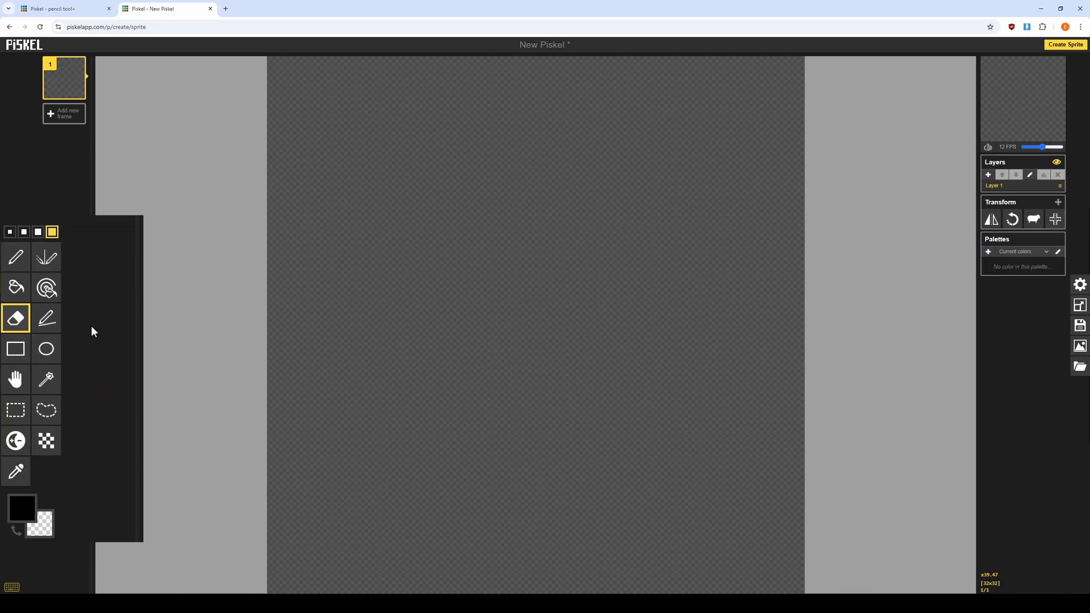
# Place and erase a large dot with the Stroke tool, then switch to the smallest pen size.
pyautogui.click(52, 327)
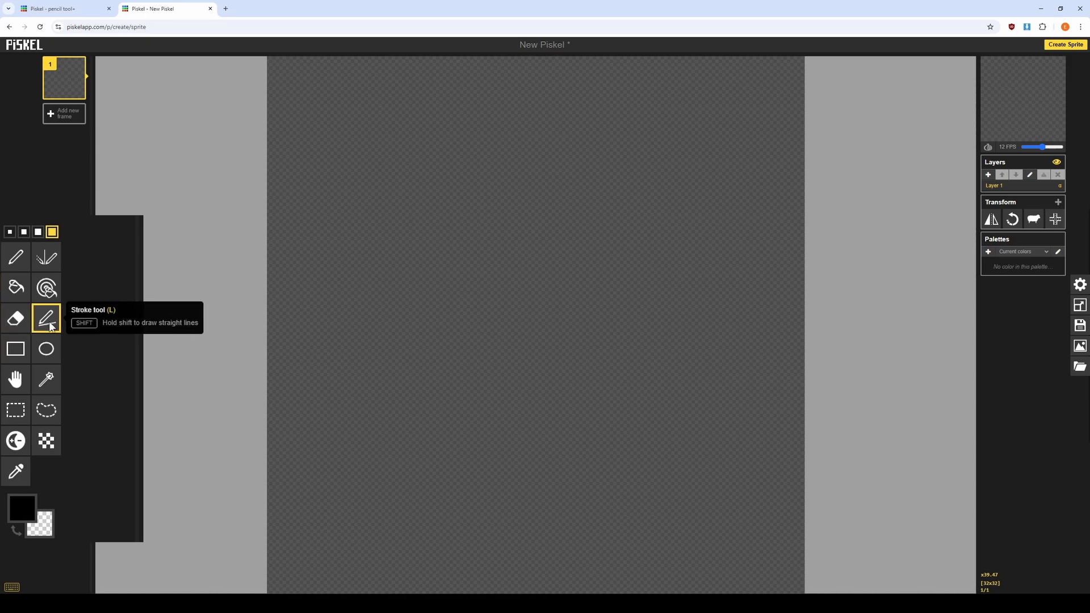
pyautogui.click(383, 193)
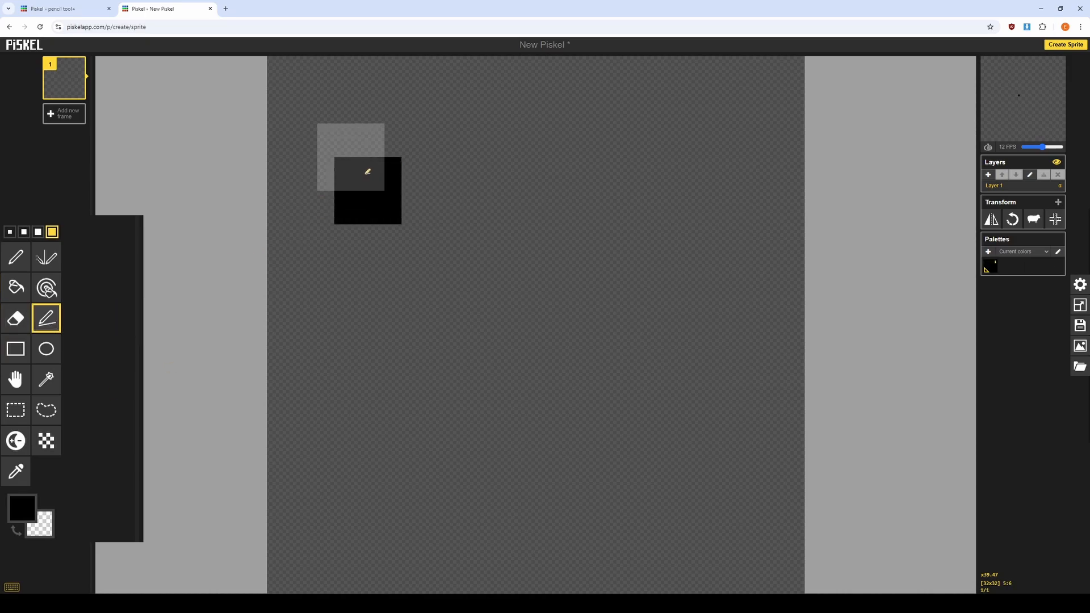
pyautogui.rightClick(374, 198)
pyautogui.click(10, 231)
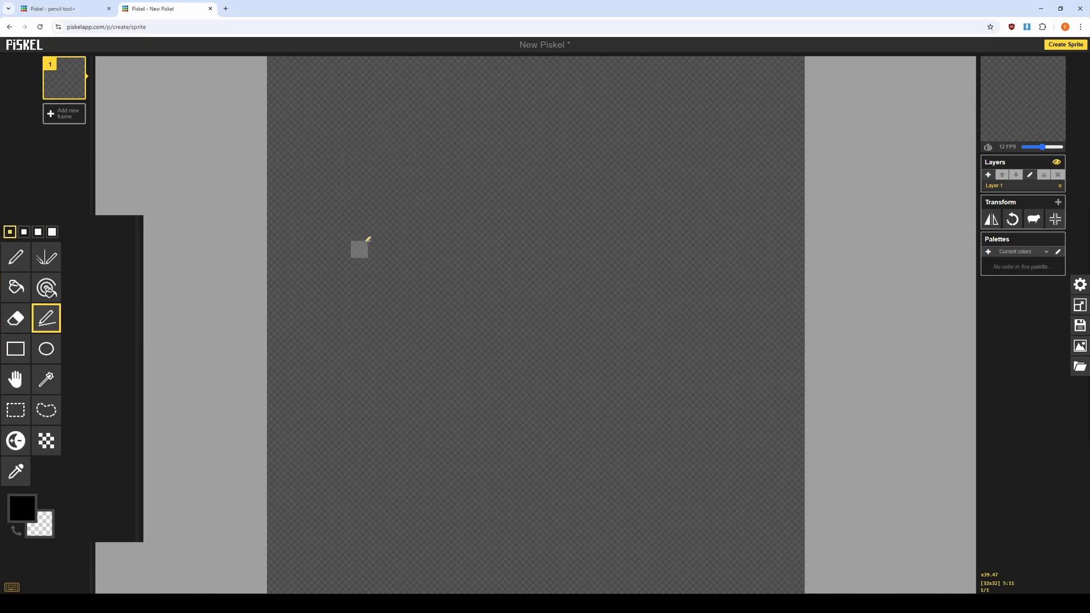
# Draw a long diagonal line across the canvas with the Stroke tool.
pyautogui.click(362, 247)
pyautogui.rightClick(361, 251)
pyautogui.moveTo(309, 233)
pyautogui.mouseDown()
pyautogui.moveTo(598, 267)
pyautogui.moveTo(859, 248)
pyautogui.moveTo(602, 562)
pyautogui.moveTo(746, 230)
pyautogui.moveTo(794, 230)
pyautogui.moveTo(742, 112)
pyautogui.moveTo(372, 114)
pyautogui.moveTo(547, 387)
pyautogui.moveTo(641, 571)
pyautogui.moveTo(343, 290)
pyautogui.moveTo(460, 545)
pyautogui.moveTo(738, 575)
pyautogui.moveTo(738, 486)
pyautogui.moveTo(795, 534)
pyautogui.moveTo(563, 416)
pyautogui.moveTo(761, 533)
pyautogui.moveTo(597, 407)
pyautogui.moveTo(679, 501)
pyautogui.mouseUp()
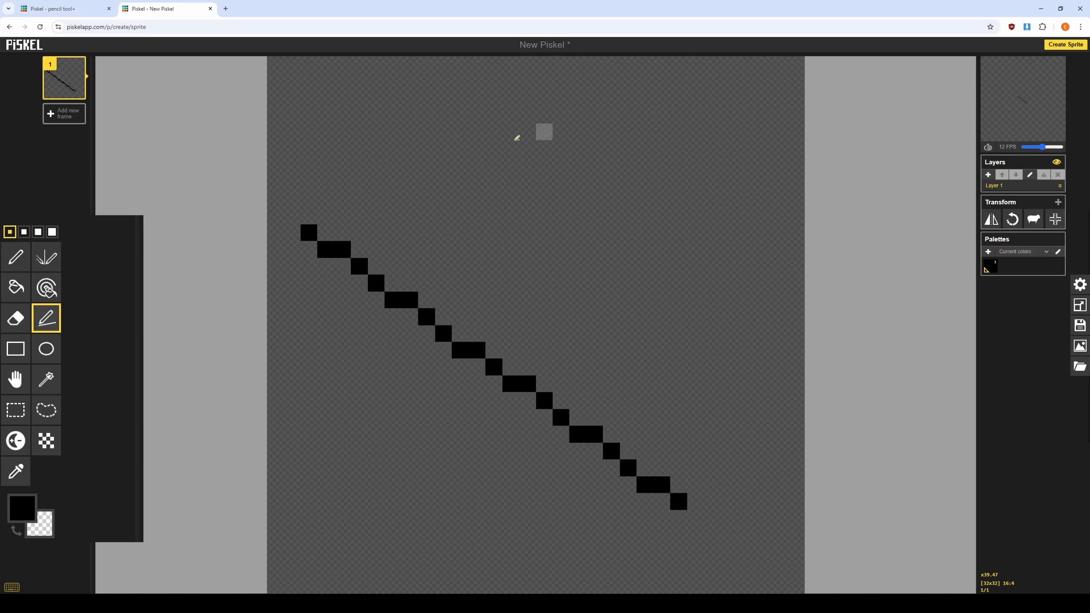